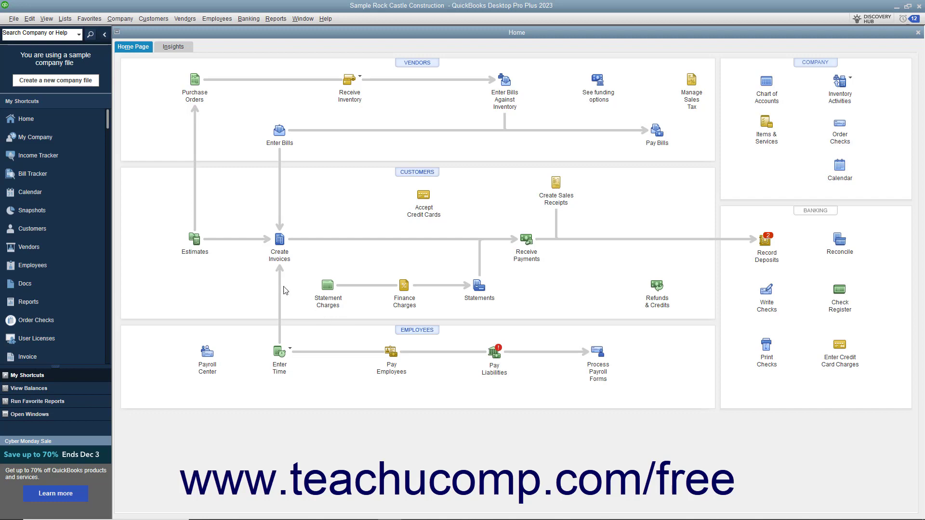
# Step: Start a new customer group named Residential, leave its description blank and proceed to the field selection
pyautogui.click(65, 19)
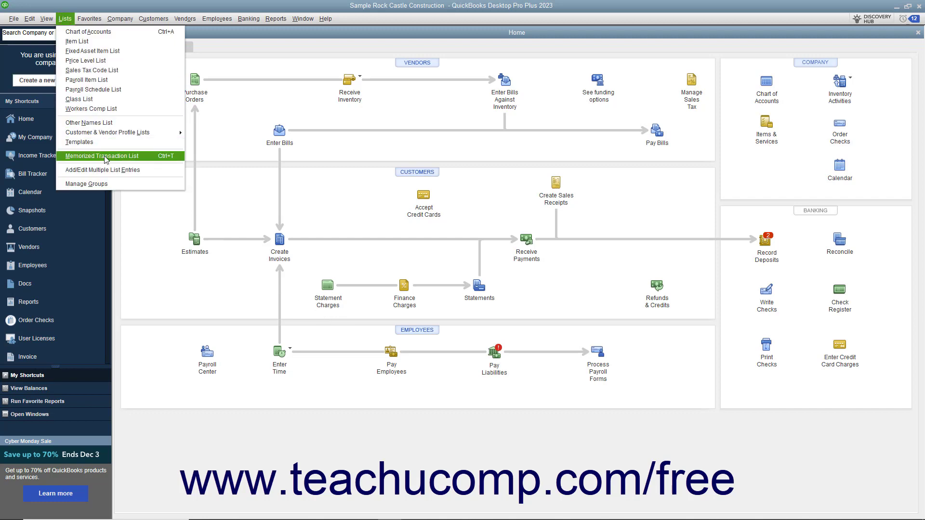
pyautogui.click(115, 183)
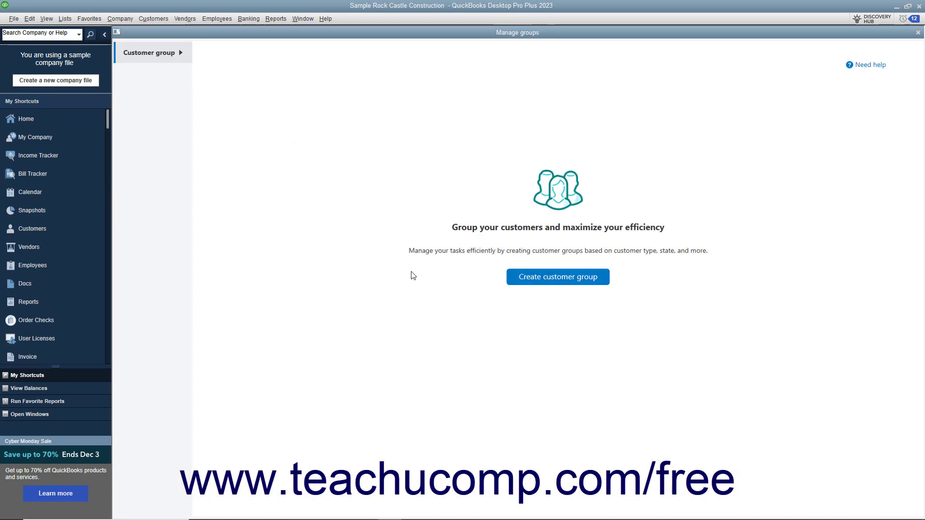
pyautogui.click(530, 279)
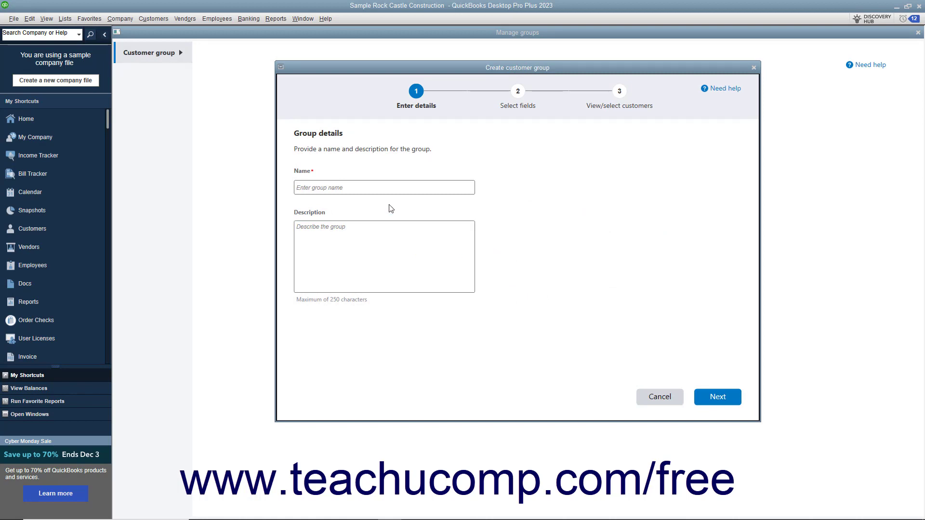
pyautogui.click(369, 185)
pyautogui.write('Residential')
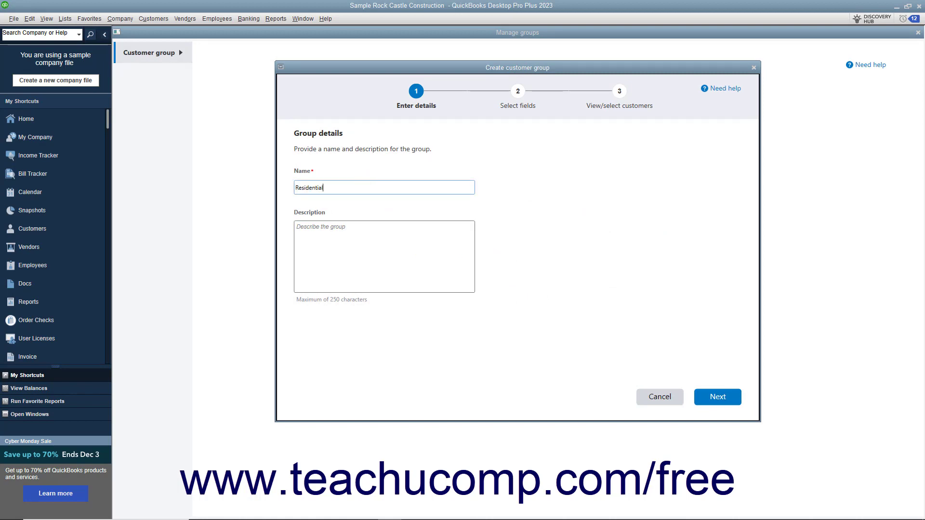
pyautogui.click(355, 244)
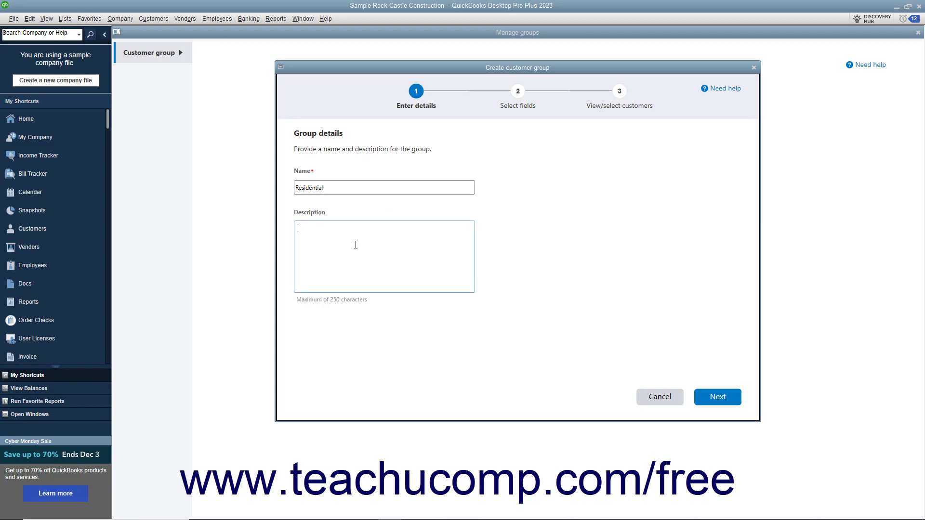
pyautogui.click(719, 402)
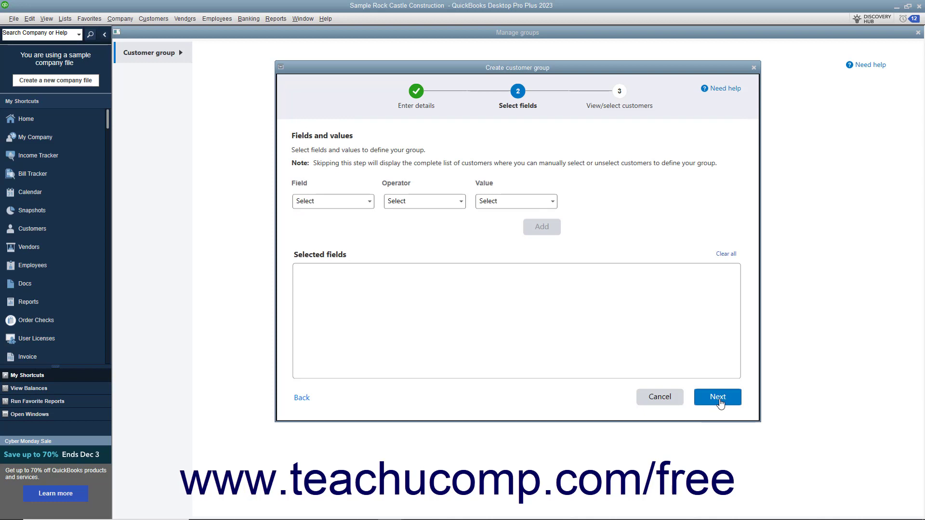
# Step: Add the condition Customer Type Equals Residential to the group's selected fields
pyautogui.click(371, 206)
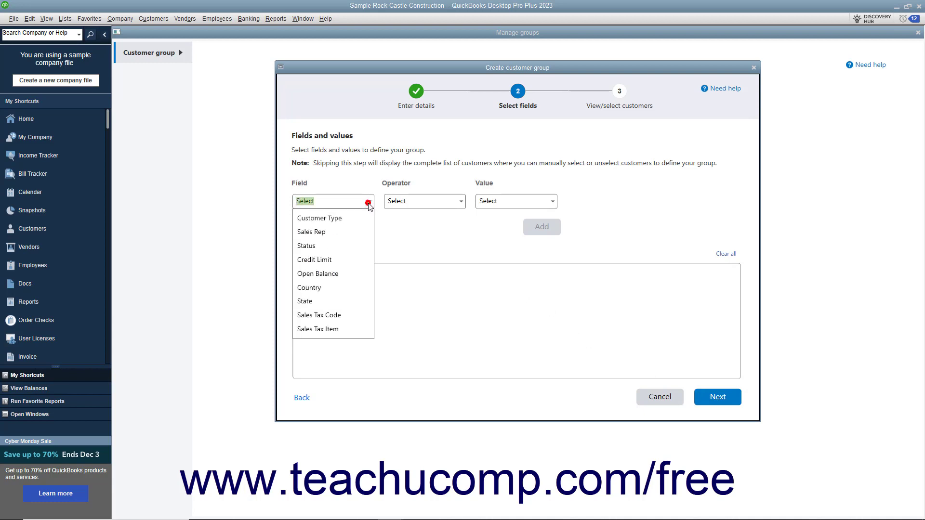
pyautogui.click(341, 220)
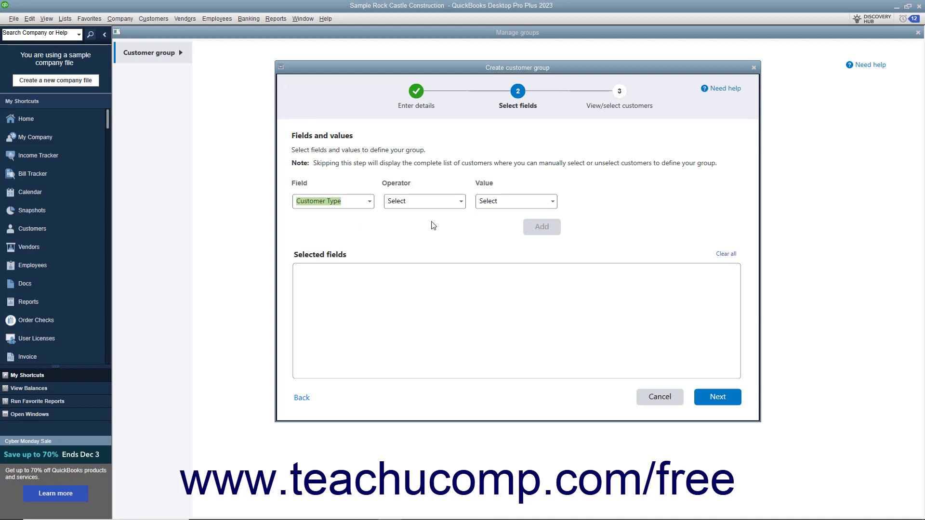
pyautogui.click(461, 202)
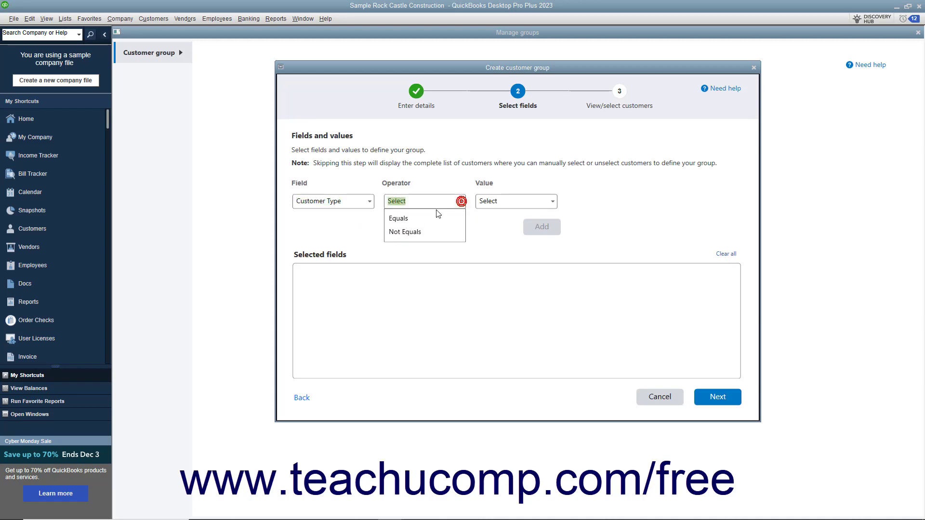
pyautogui.click(403, 222)
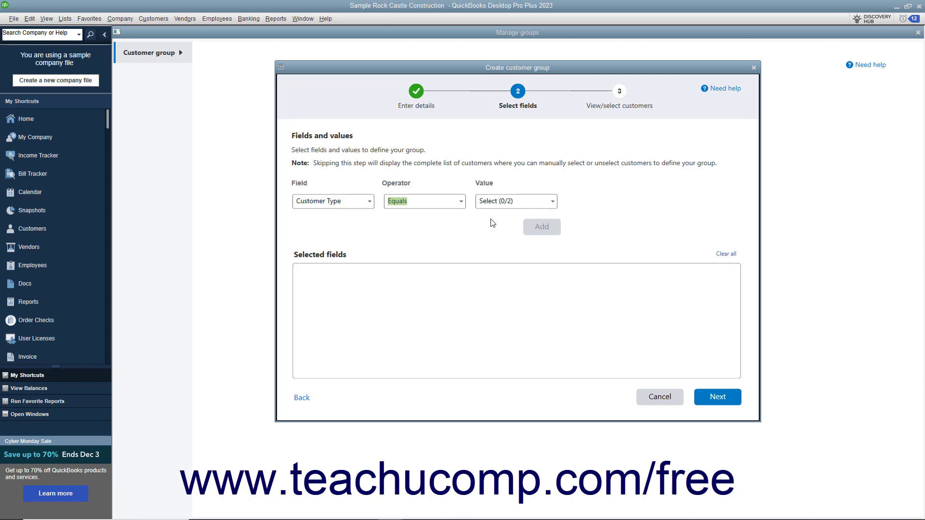
pyautogui.click(553, 203)
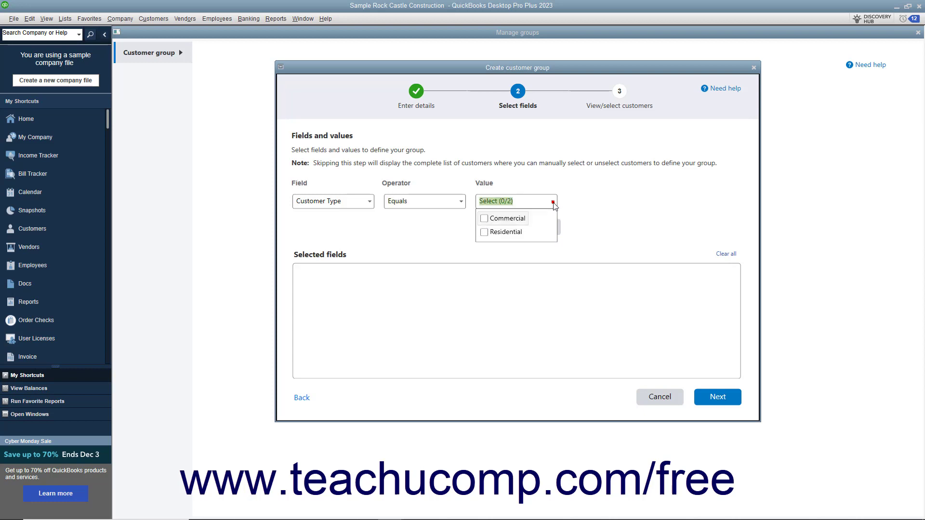
pyautogui.click(484, 232)
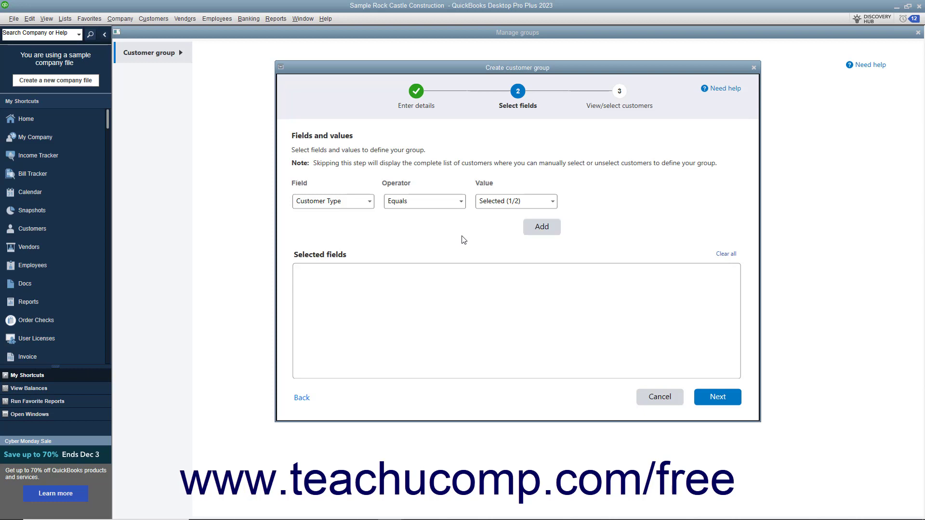
pyautogui.click(463, 234)
pyautogui.click(542, 228)
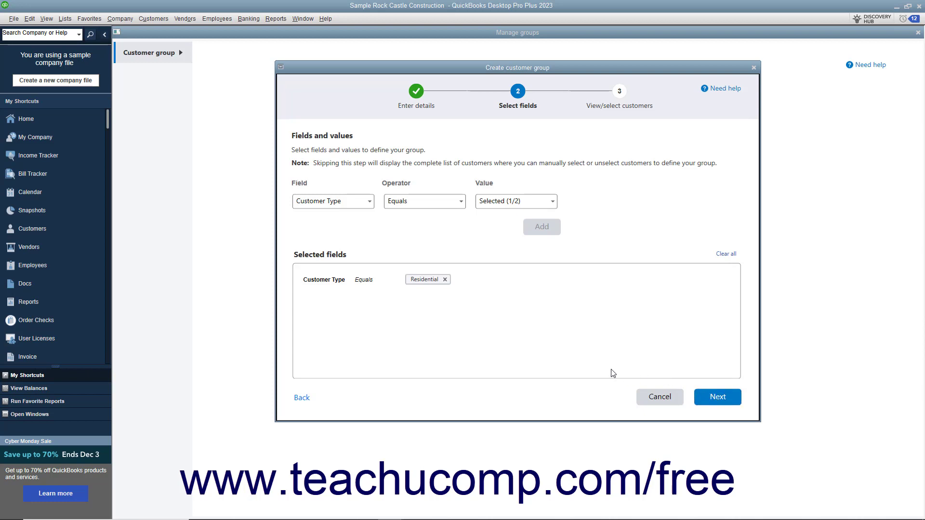
# Step: Remove the Residential condition and continue to the complete customer list without any field or value selected
pyautogui.click(444, 279)
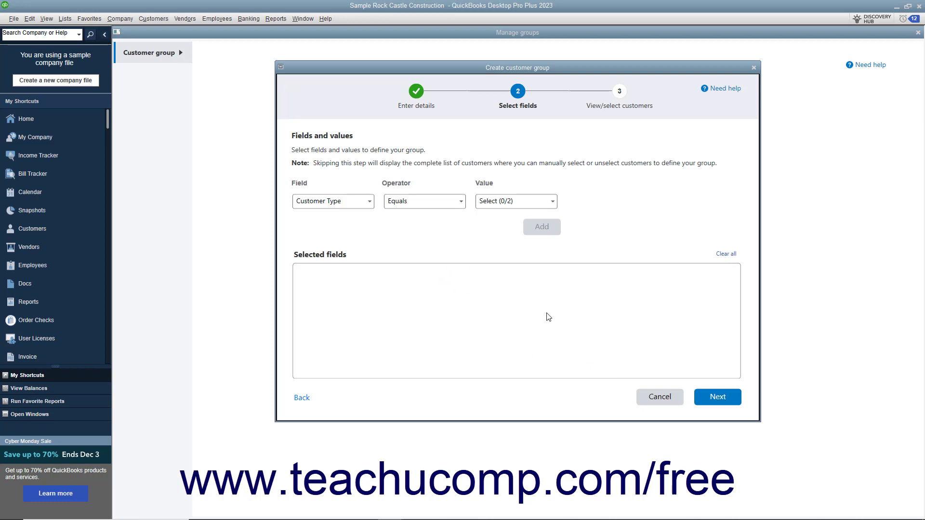
pyautogui.click(708, 397)
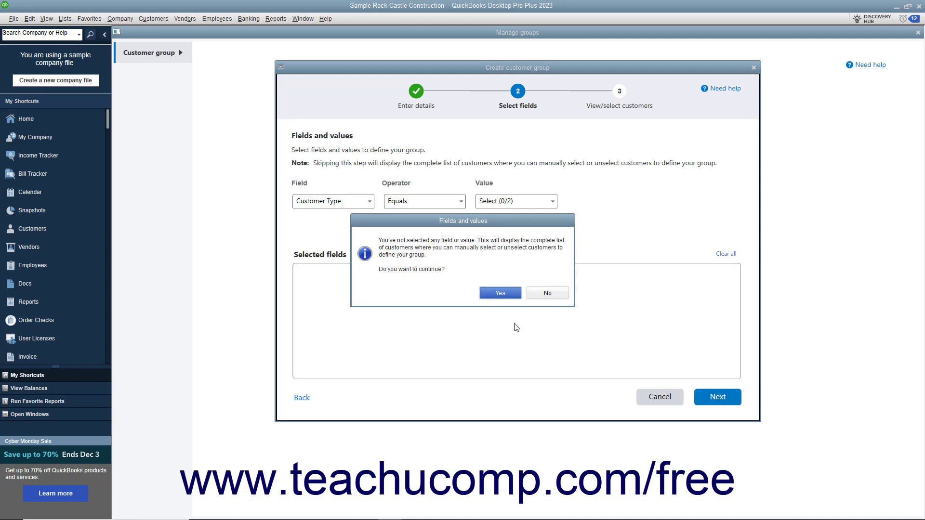
pyautogui.click(508, 295)
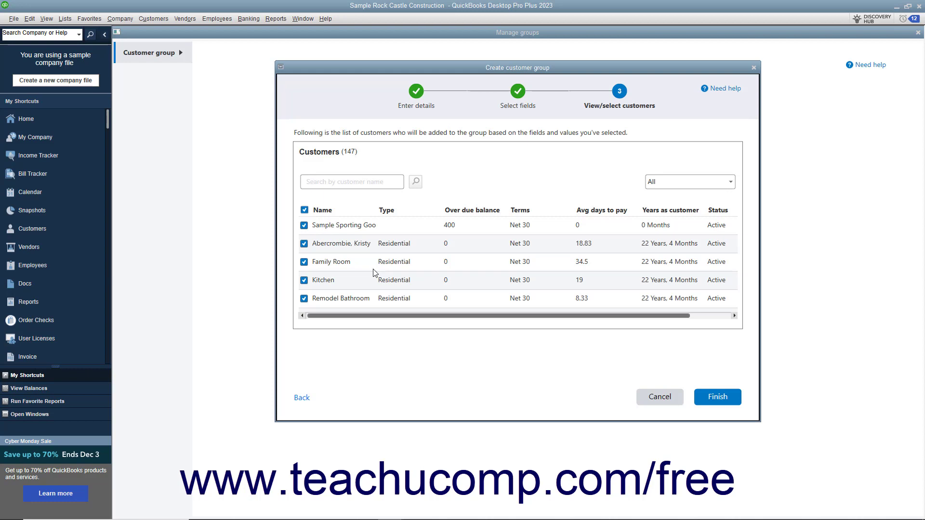
# Step: Deselect all customers and individually select the four visible entries of type Residential
pyautogui.click(305, 211)
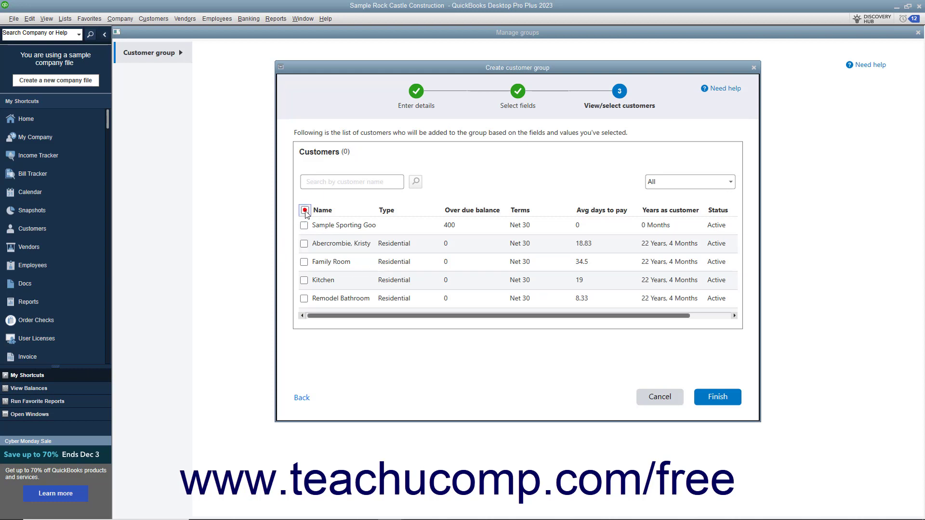
pyautogui.click(305, 244)
pyautogui.click(304, 261)
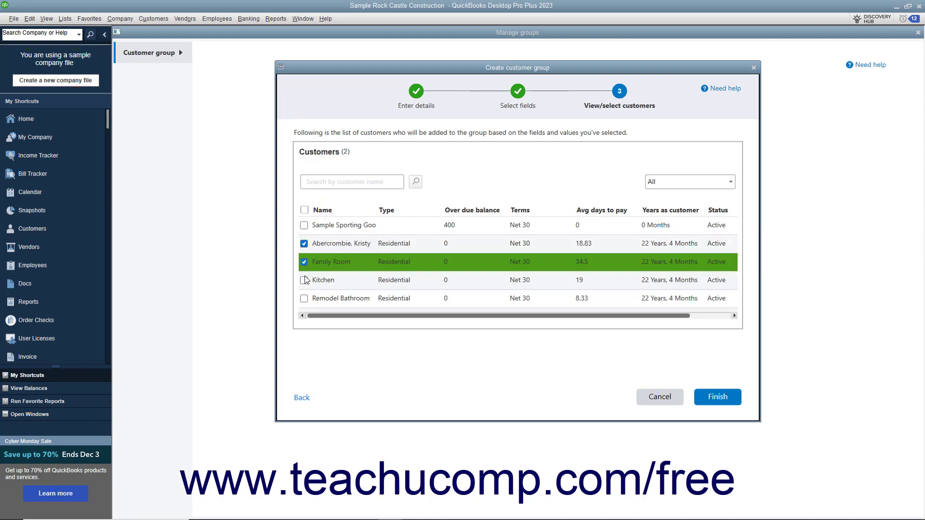
pyautogui.click(304, 280)
pyautogui.click(304, 298)
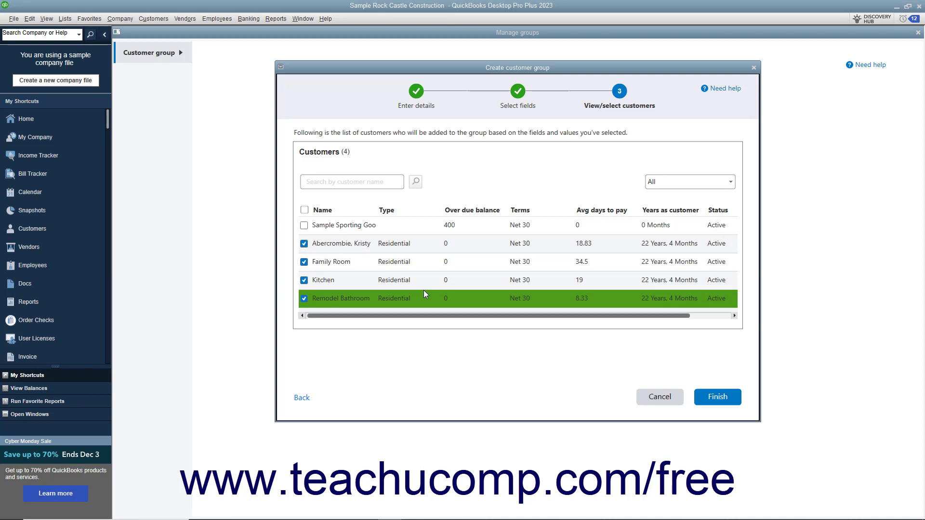
# Step: Return to the field selection and define the group by the condition Customer Type Equals Residential
pyautogui.click(303, 398)
pyautogui.click(369, 202)
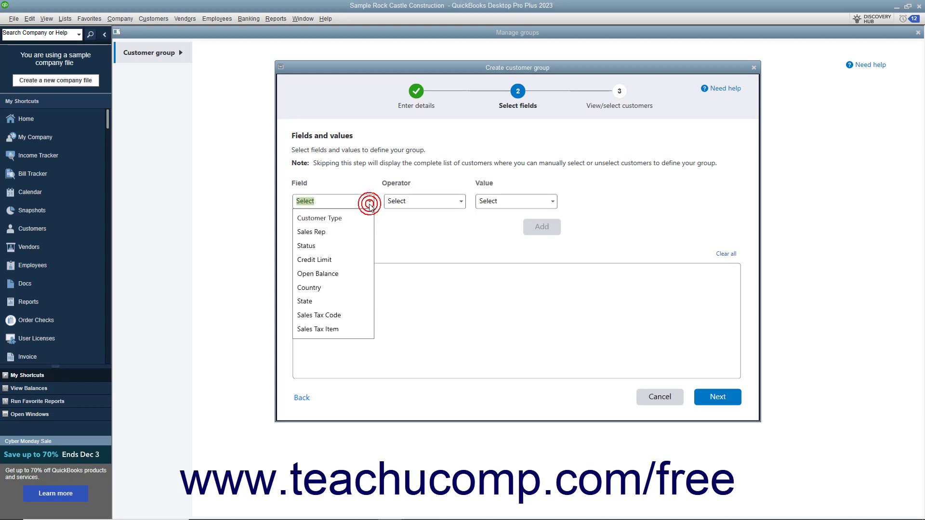
pyautogui.click(346, 222)
pyautogui.click(436, 201)
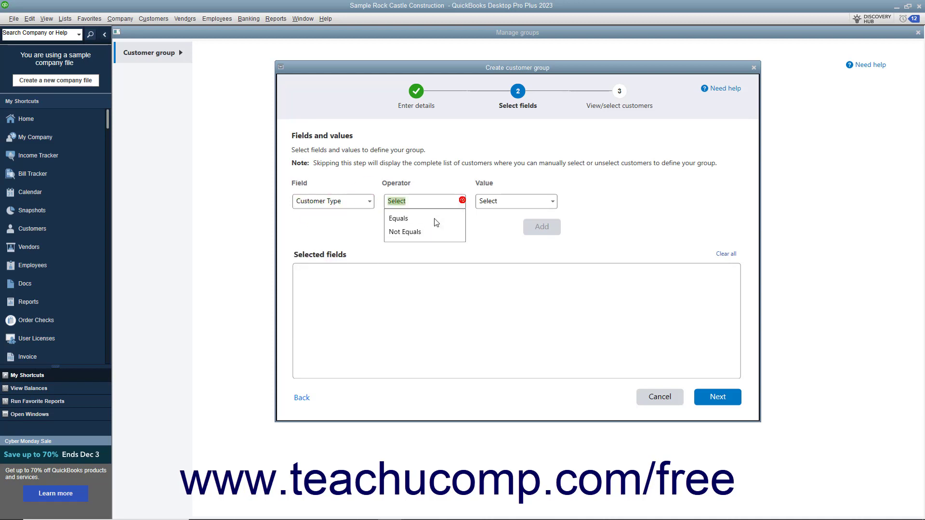
pyautogui.click(406, 220)
pyautogui.click(553, 201)
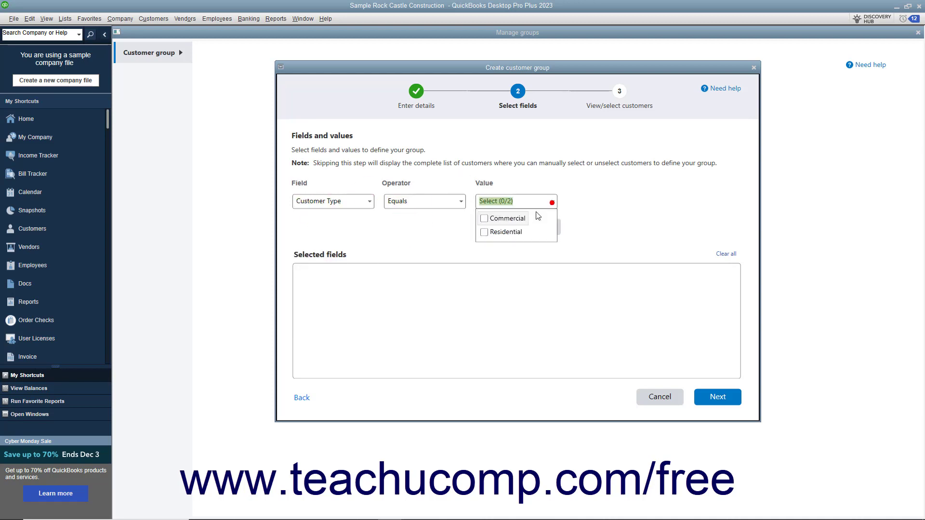
pyautogui.click(484, 233)
pyautogui.click(580, 227)
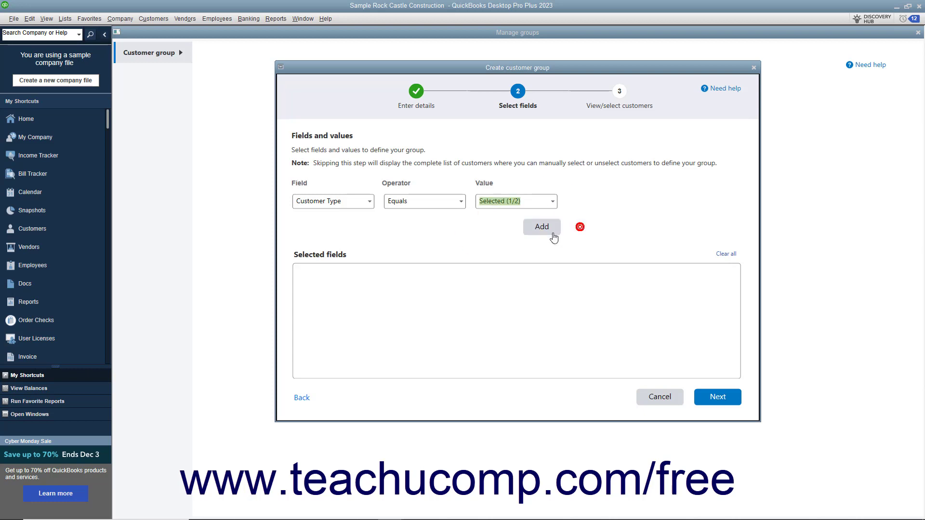
pyautogui.click(553, 232)
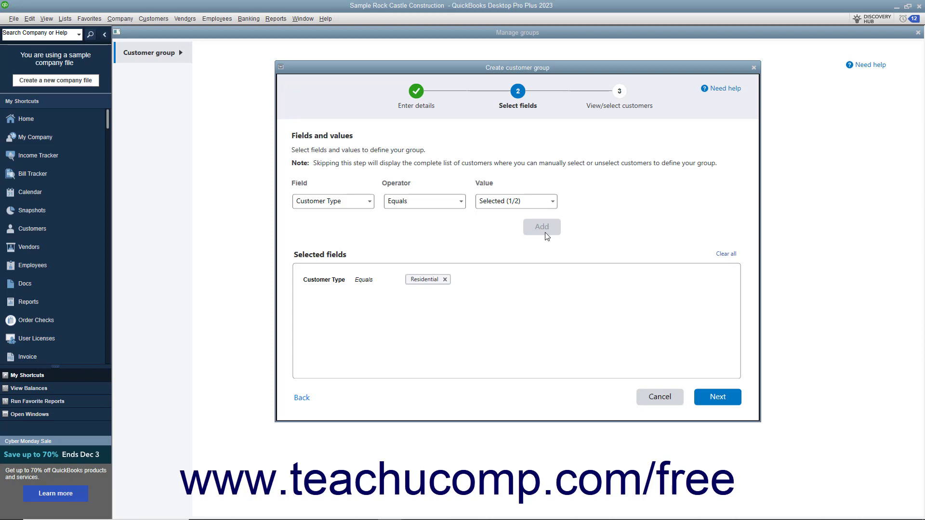
# Step: Review the selected fields for the matching customers and finish creating the Residential group with automatic customer updates enabled
pyautogui.click(702, 402)
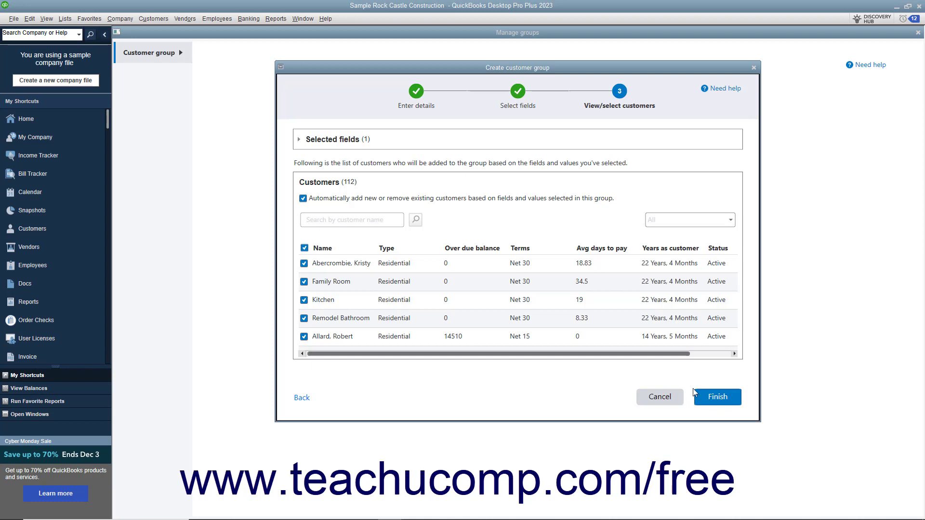
pyautogui.click(306, 144)
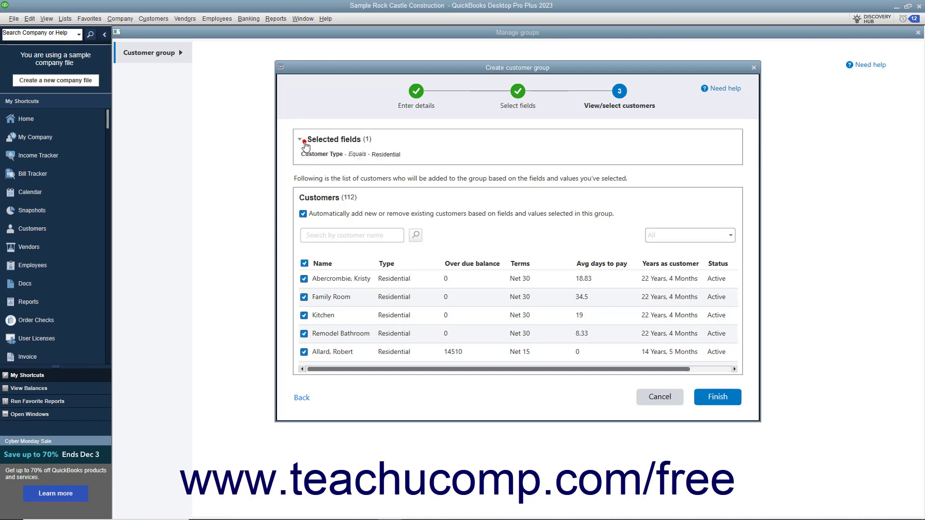
pyautogui.click(305, 144)
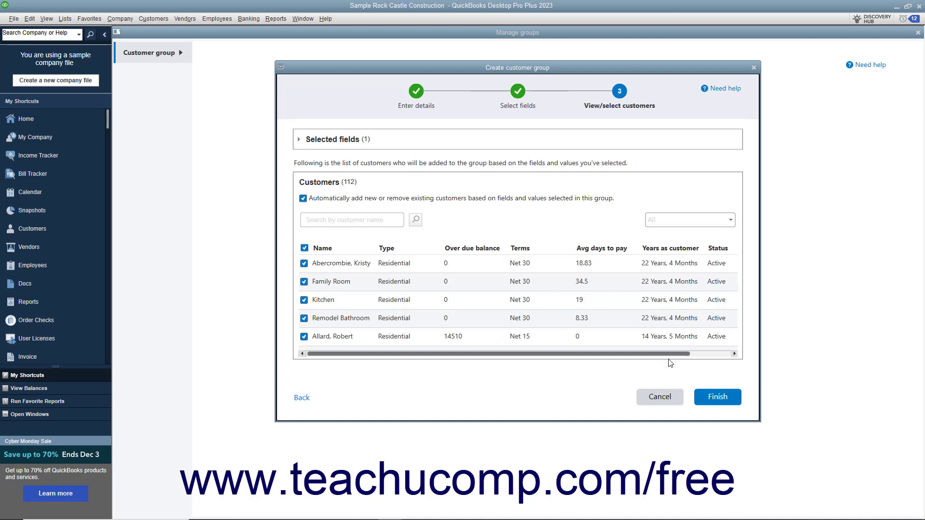
pyautogui.click(706, 398)
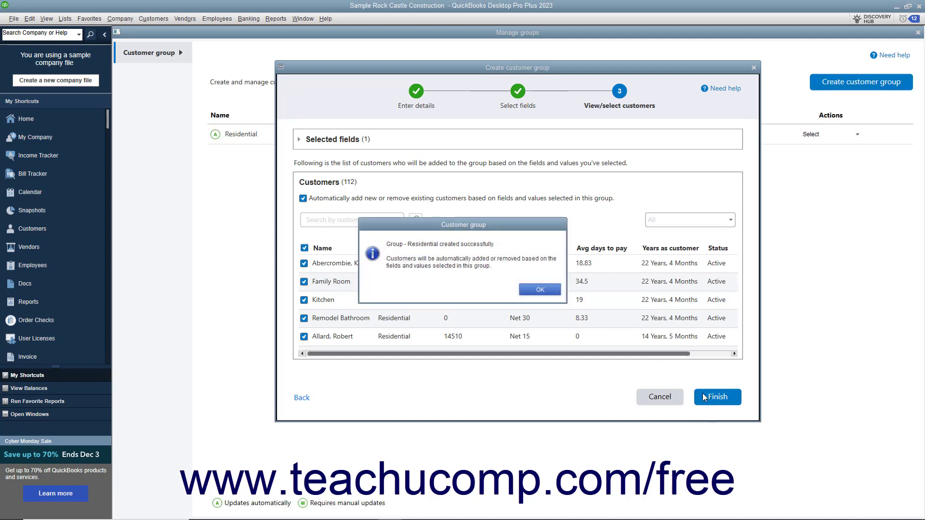
pyautogui.click(540, 290)
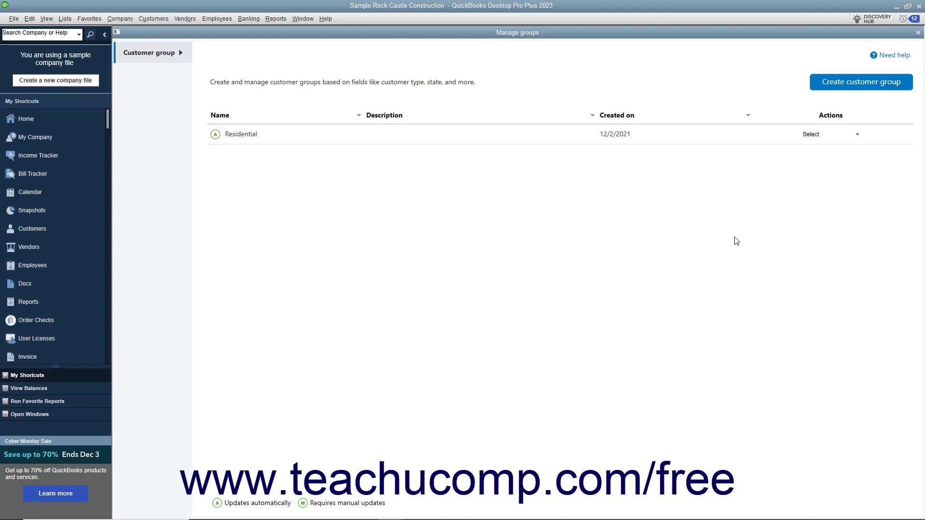
# Step: Open the Residential customer group for editing and cancel without making any changes
pyautogui.click(856, 135)
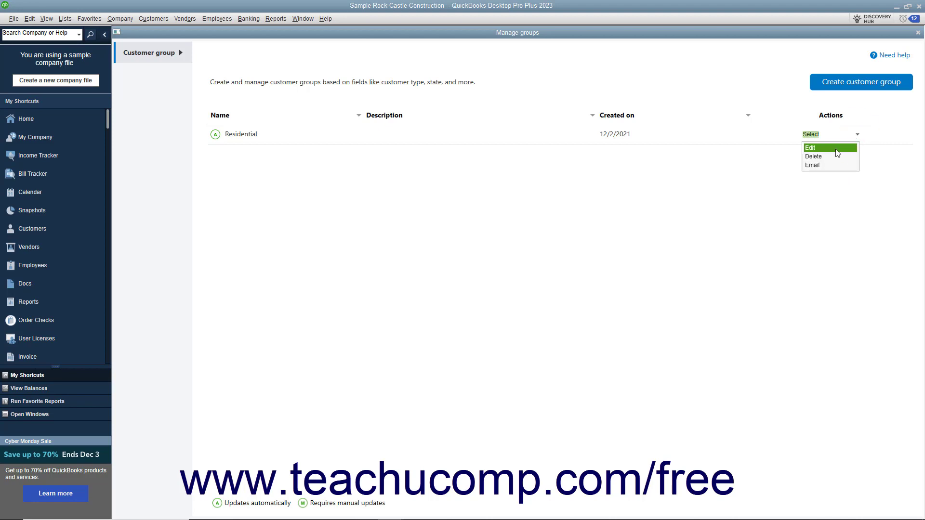
pyautogui.click(837, 150)
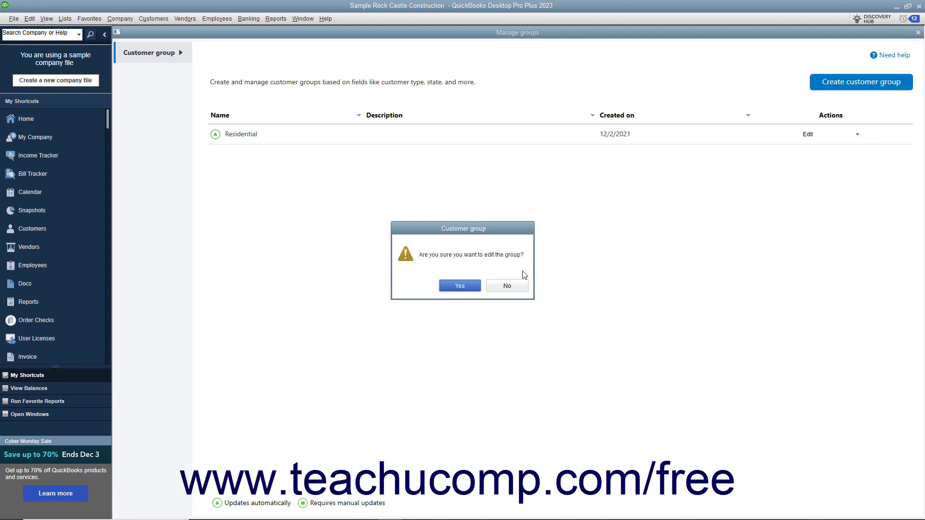
pyautogui.click(460, 286)
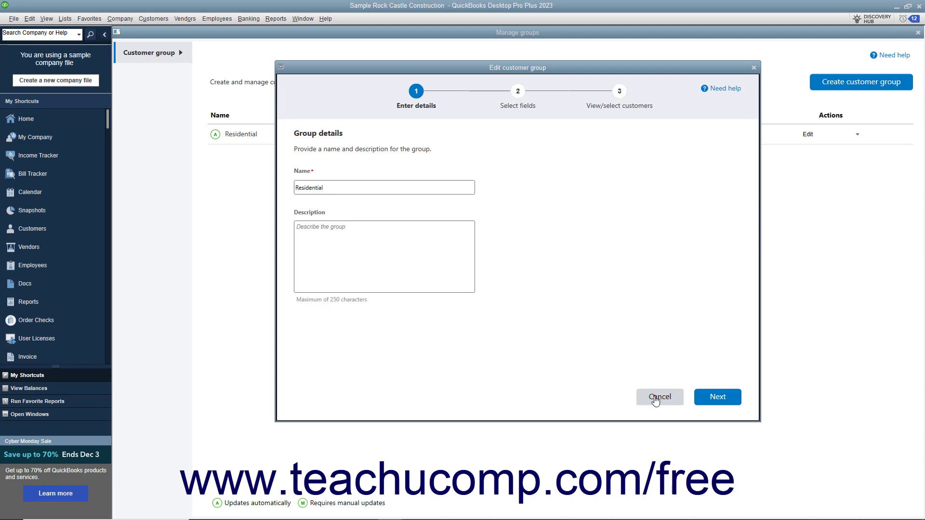
pyautogui.click(657, 398)
pyautogui.click(476, 285)
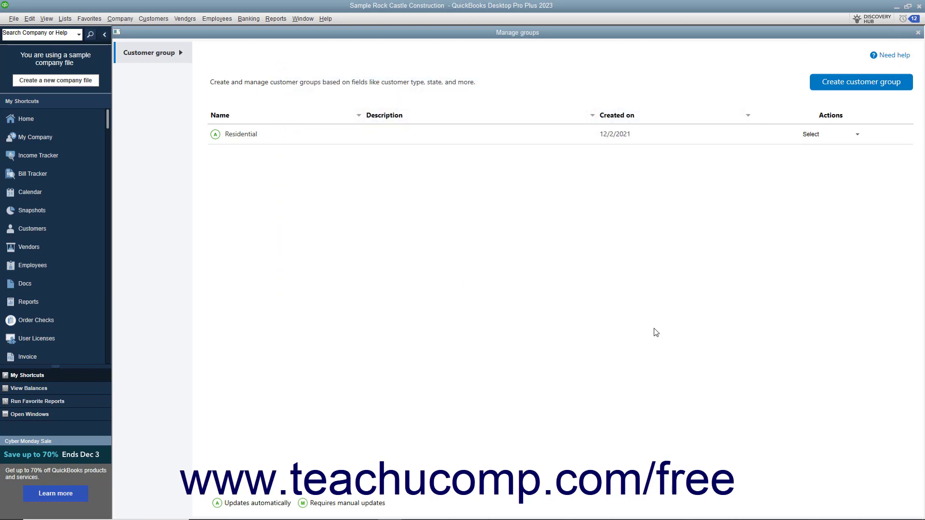
# Step: Start deleting the Residential customer group and decline the deletion
pyautogui.click(857, 137)
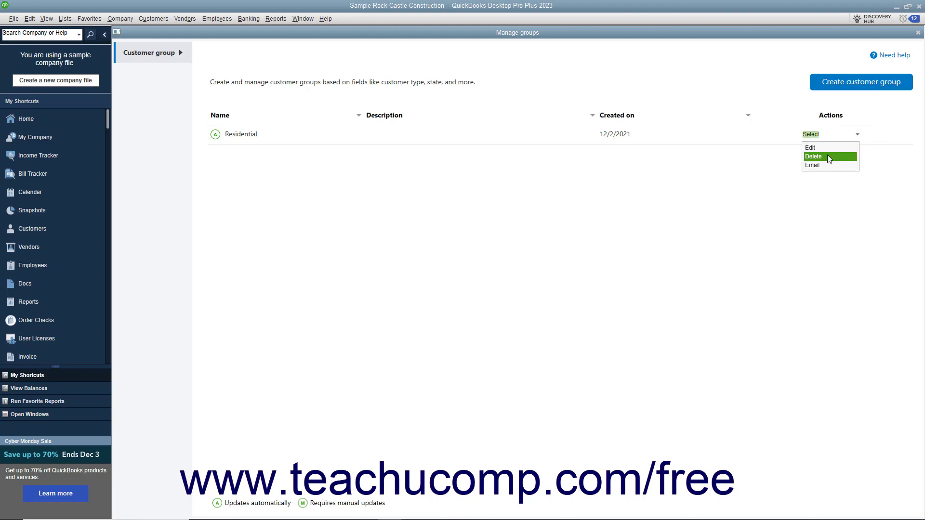
pyautogui.click(829, 157)
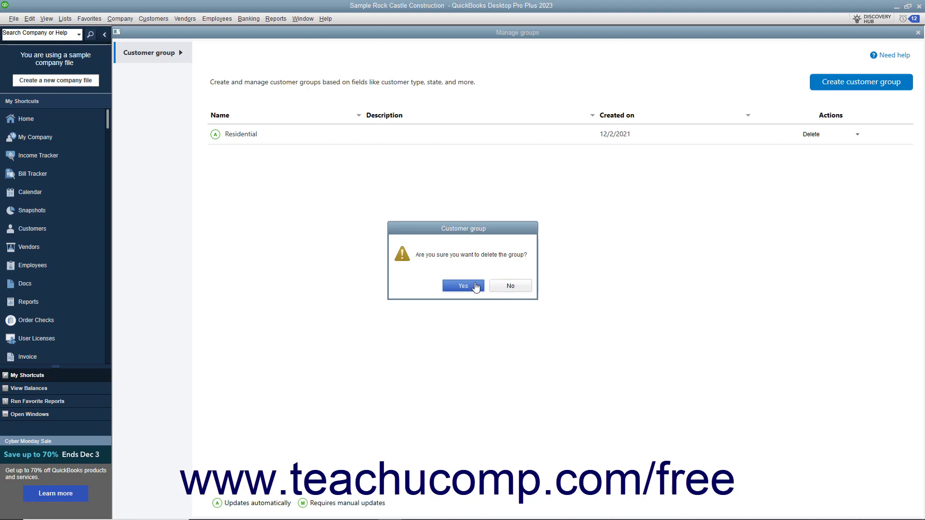
pyautogui.click(522, 287)
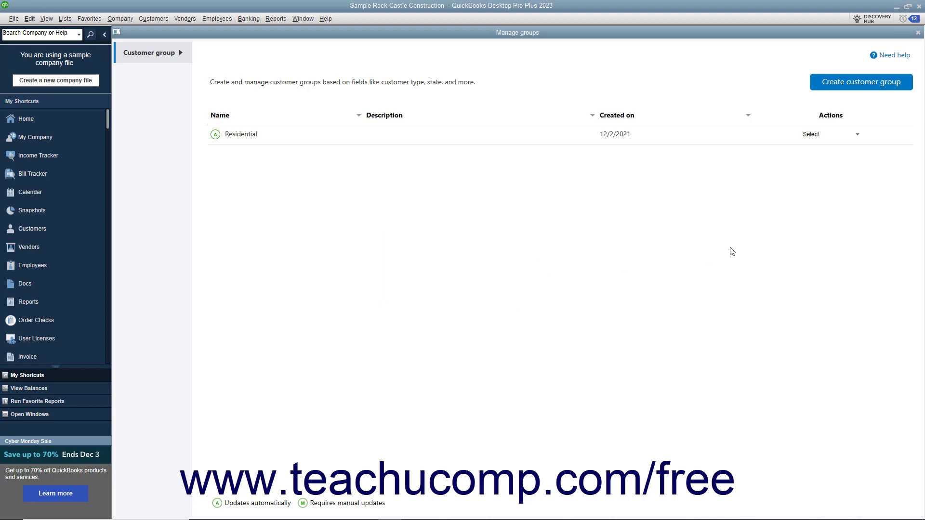
# Step: Start an email to the Residential group and deselect every visible job entry, from Family Room through Home Remodel, keeping the customer entries selected
pyautogui.click(857, 138)
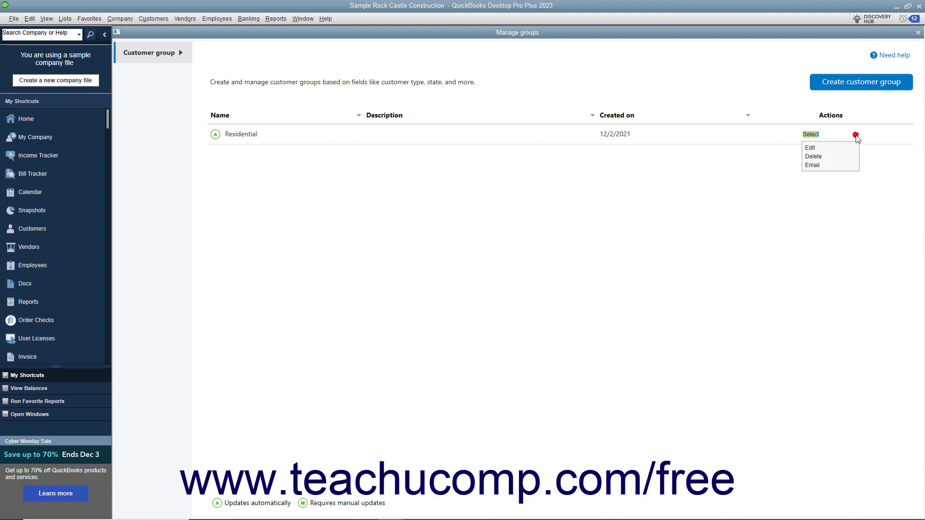
pyautogui.click(831, 166)
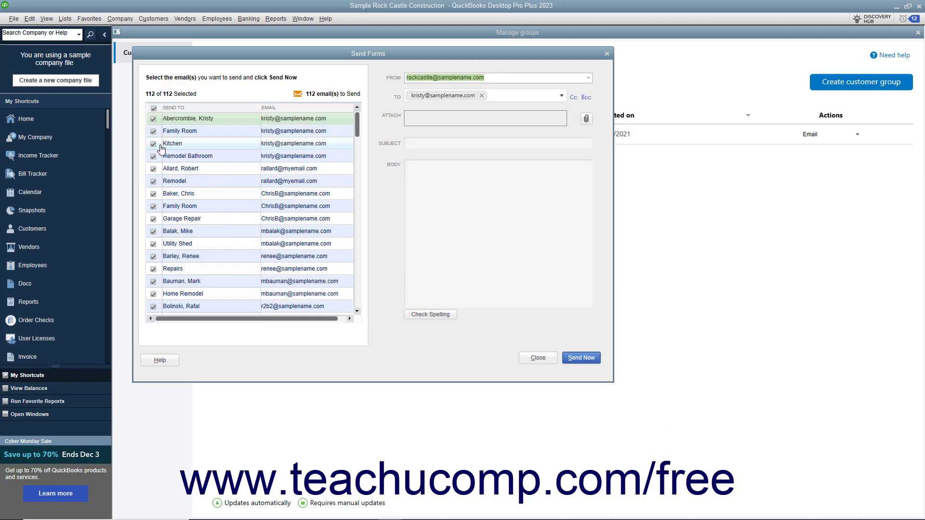
pyautogui.click(152, 133)
pyautogui.click(153, 131)
pyautogui.click(153, 143)
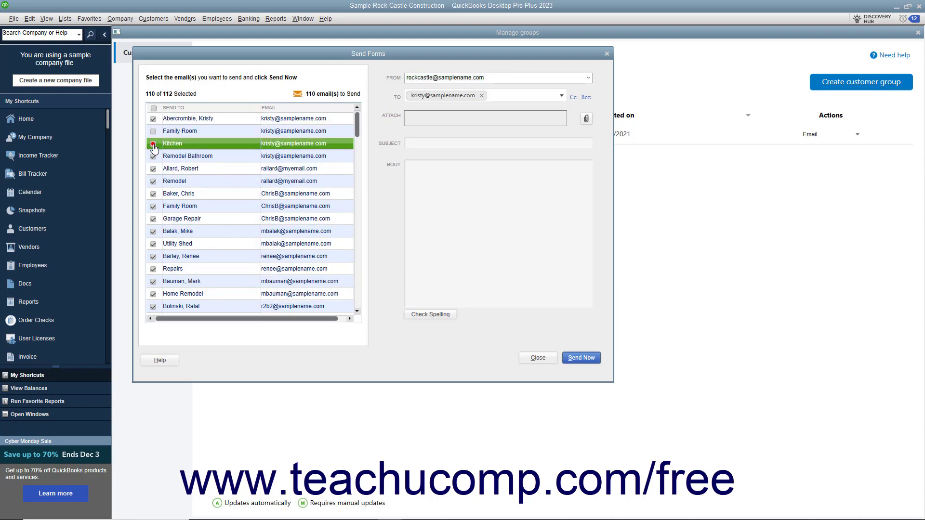
pyautogui.click(153, 156)
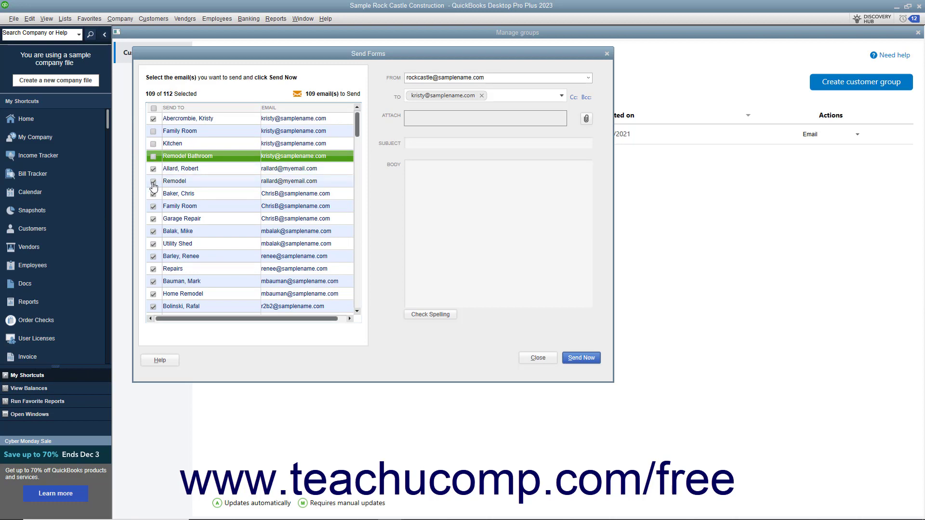
pyautogui.click(153, 182)
pyautogui.click(154, 207)
pyautogui.click(153, 219)
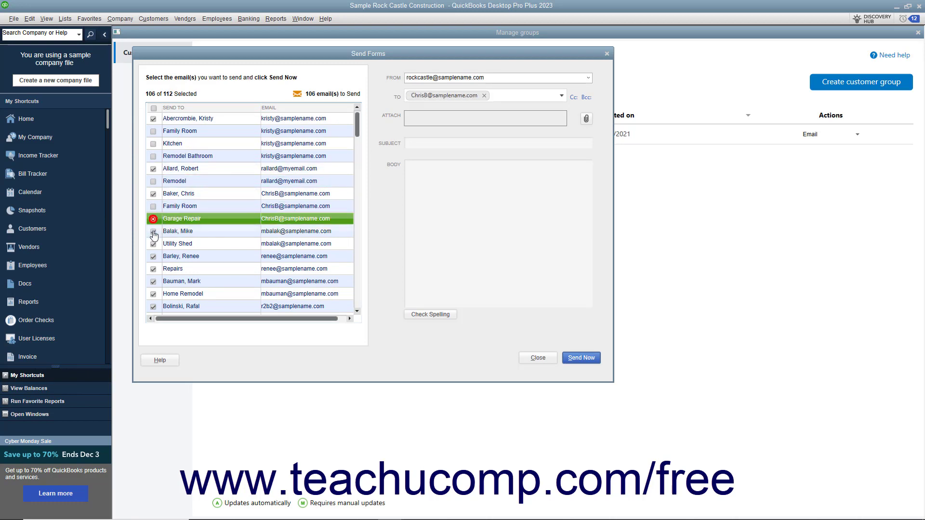
pyautogui.click(153, 245)
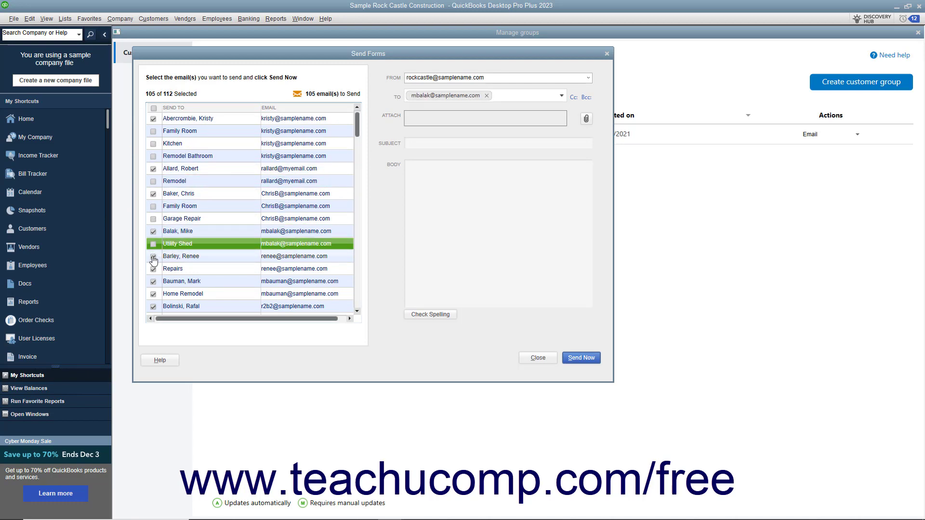
pyautogui.click(153, 270)
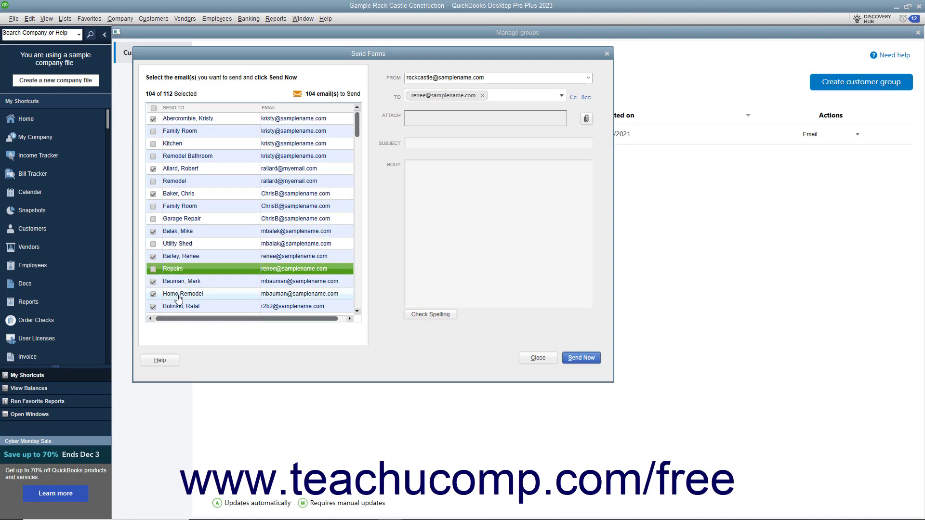
pyautogui.click(154, 295)
pyautogui.click(155, 296)
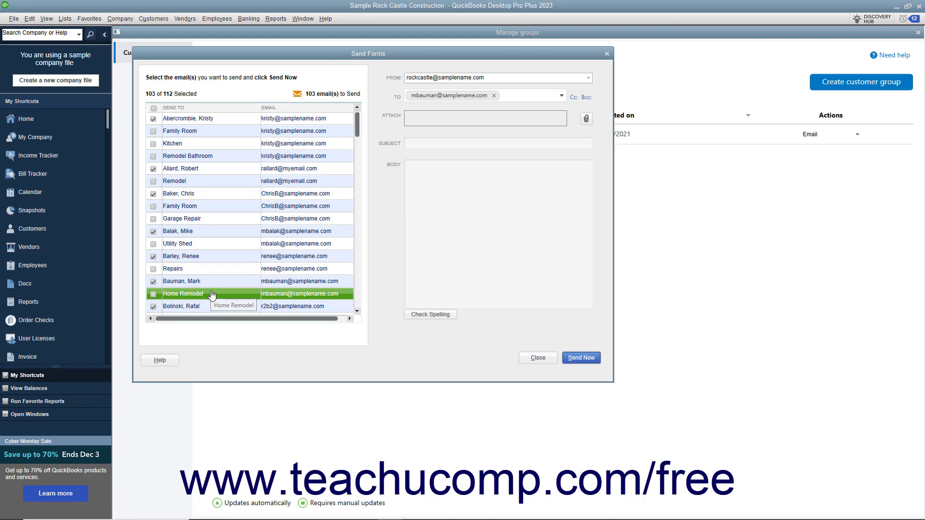
# Step: Send the selected recipients an email with the subject "New Sale!" and the body "New sale for existing residental customers only!"
pyautogui.click(415, 143)
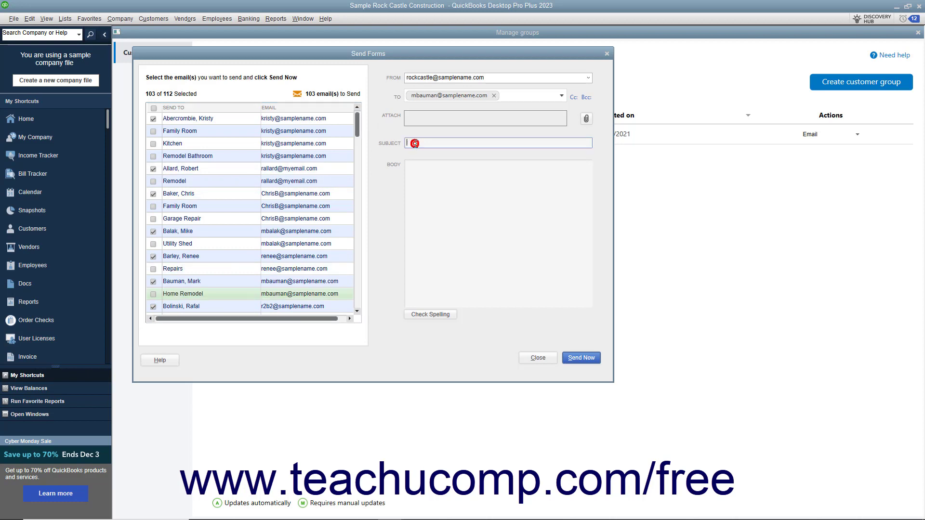
pyautogui.click(416, 193)
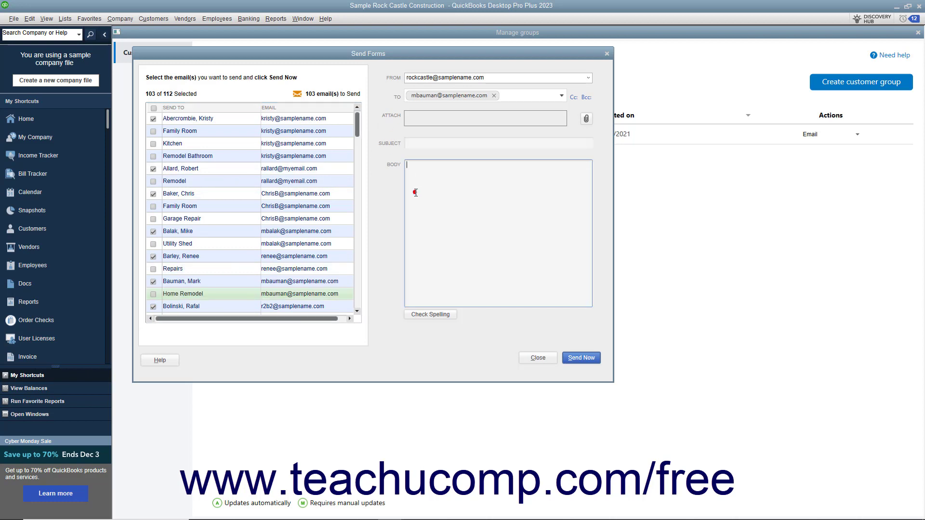
pyautogui.click(419, 143)
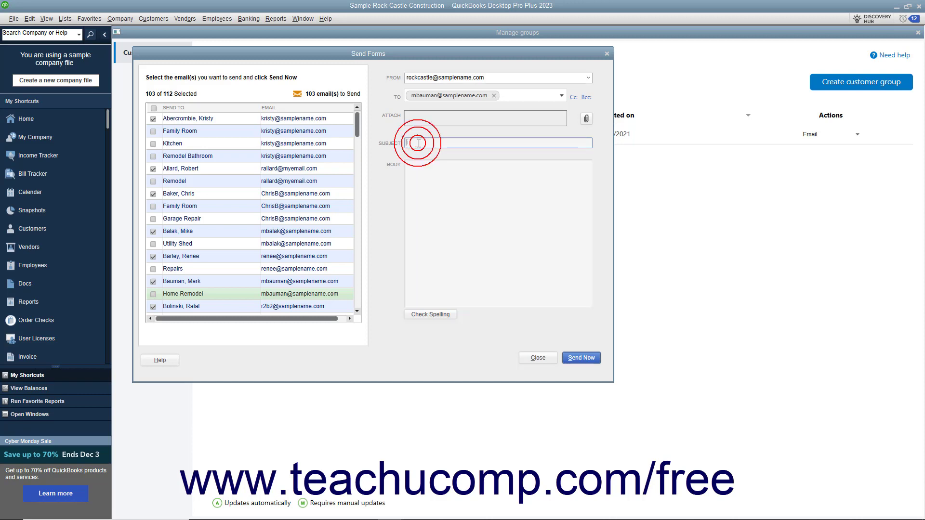
pyautogui.write('New Sale!')
pyautogui.press('Tab')
pyautogui.write('New ')
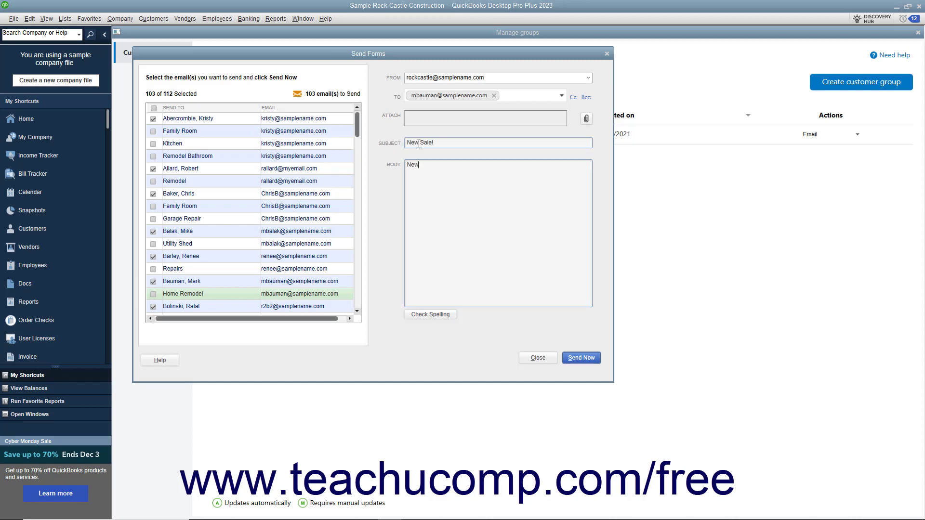
pyautogui.write('sale for existing residental customers only!')
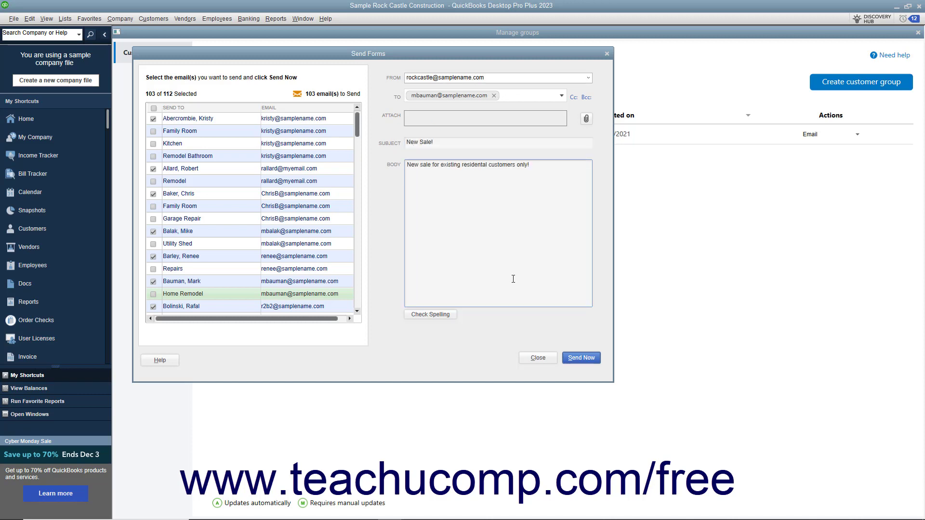
pyautogui.click(582, 359)
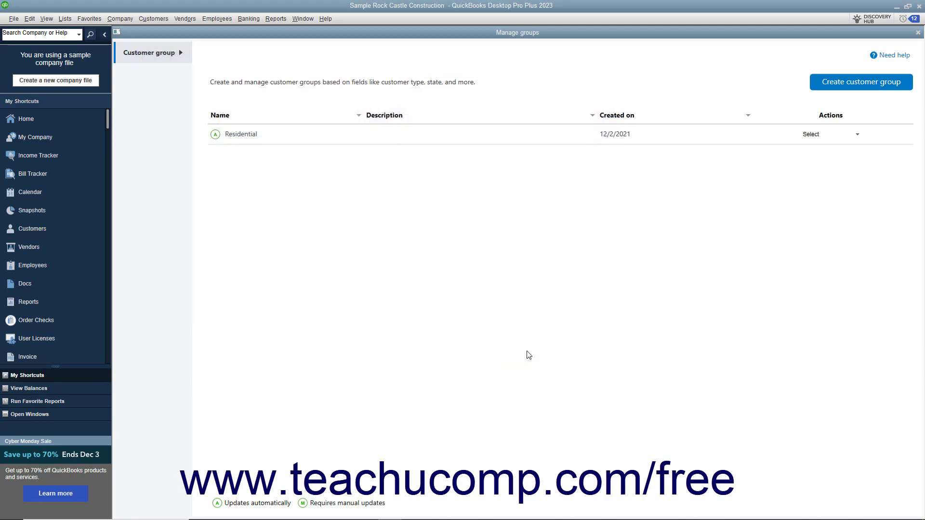